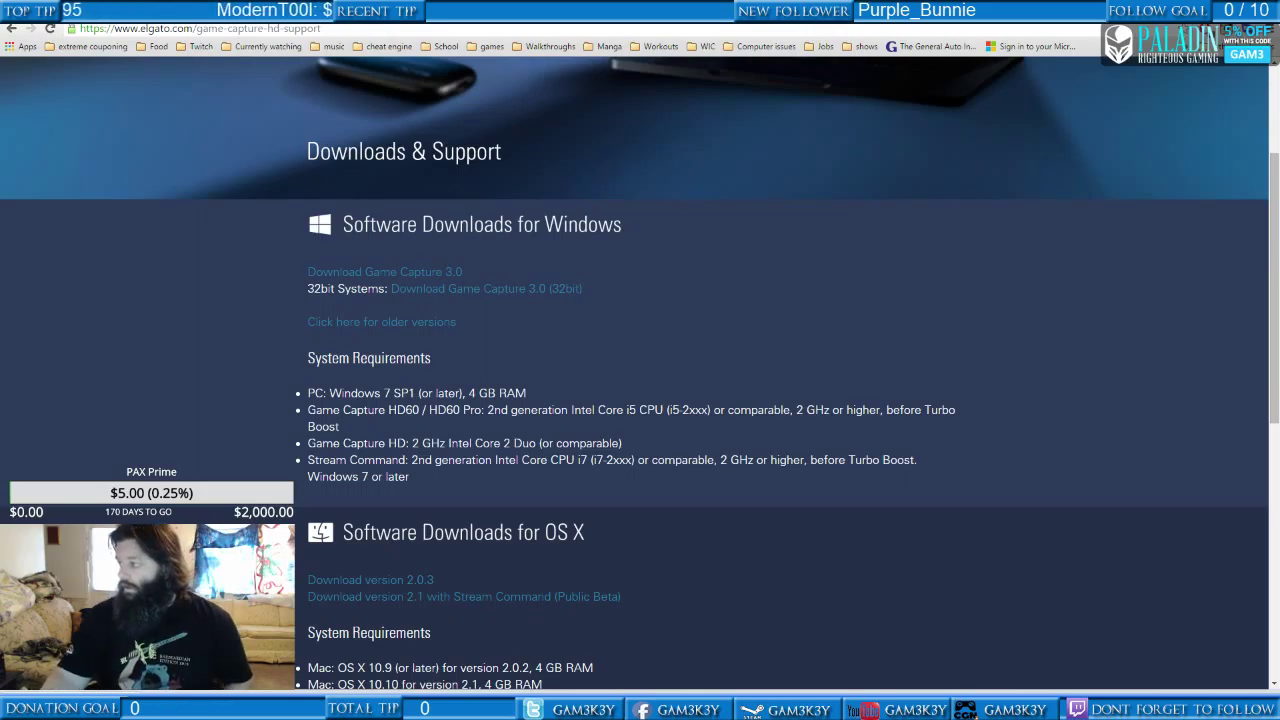
- Switch to the Chrome window showing the Twitch channel and its live chat
{"action": "key", "text": "alt+Tab"}
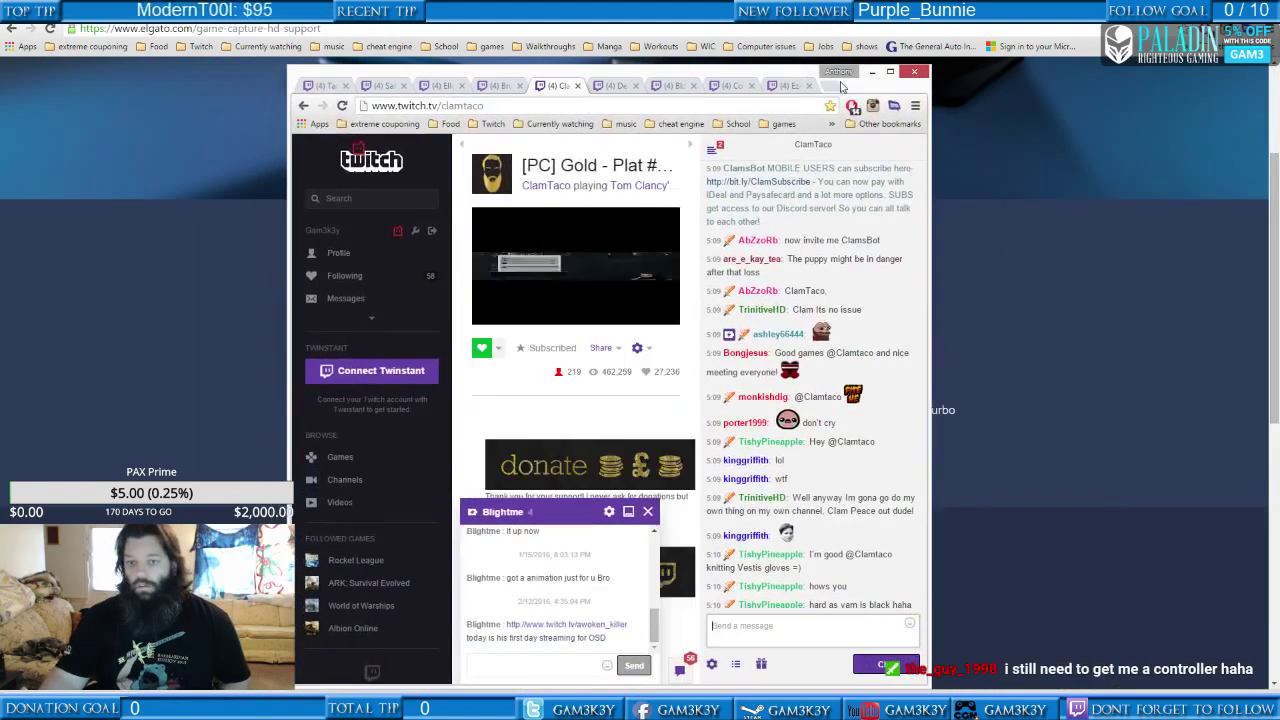
- Minimize the Twitch Chrome window to reveal the Elgato downloads and support page
{"action": "left_click", "coordinate": [874, 71]}
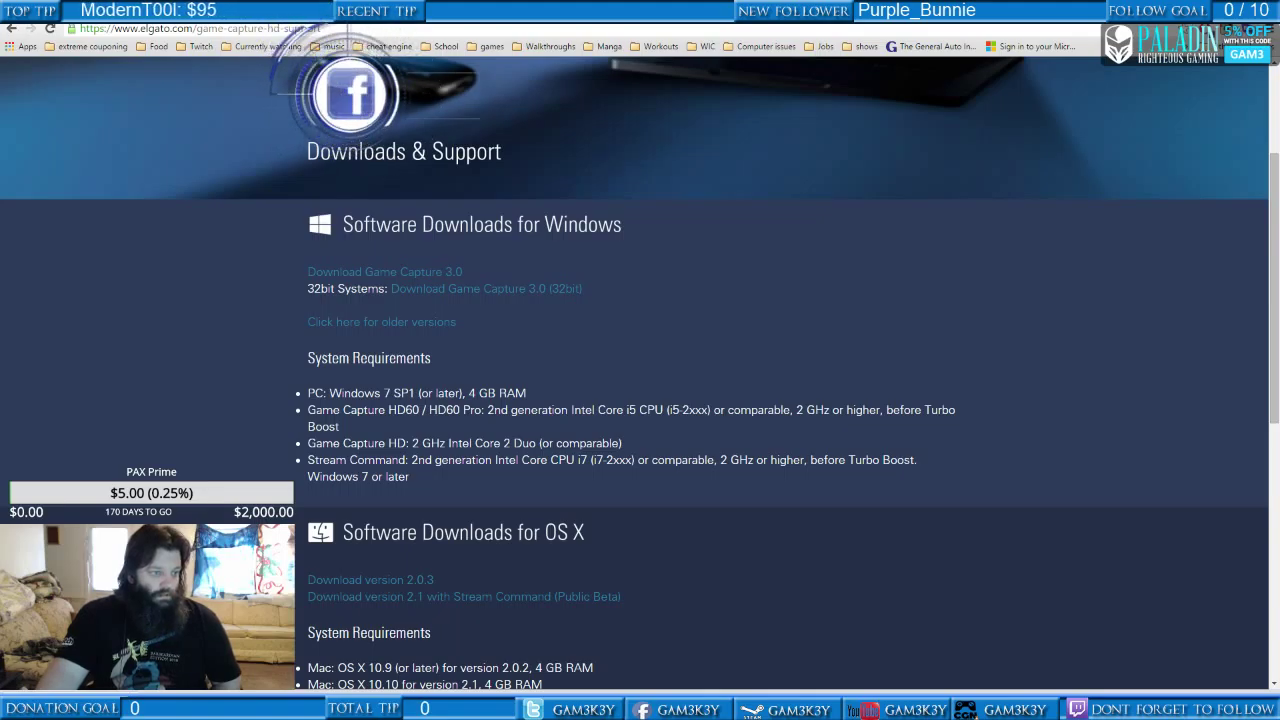
- Bring up the Elgato GameCapture program folder and launch the GameCapture application
{"action": "key", "text": "alt+Tab"}
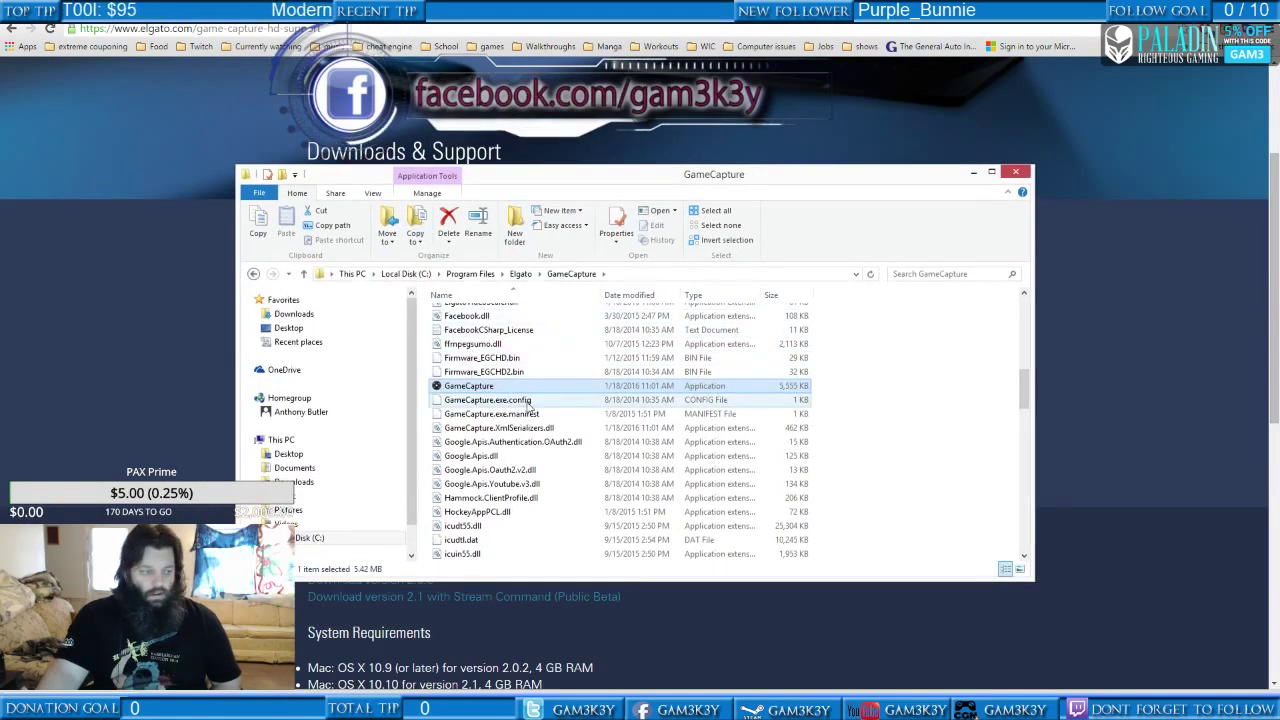
{"action": "double_click", "coordinate": [584, 390]}
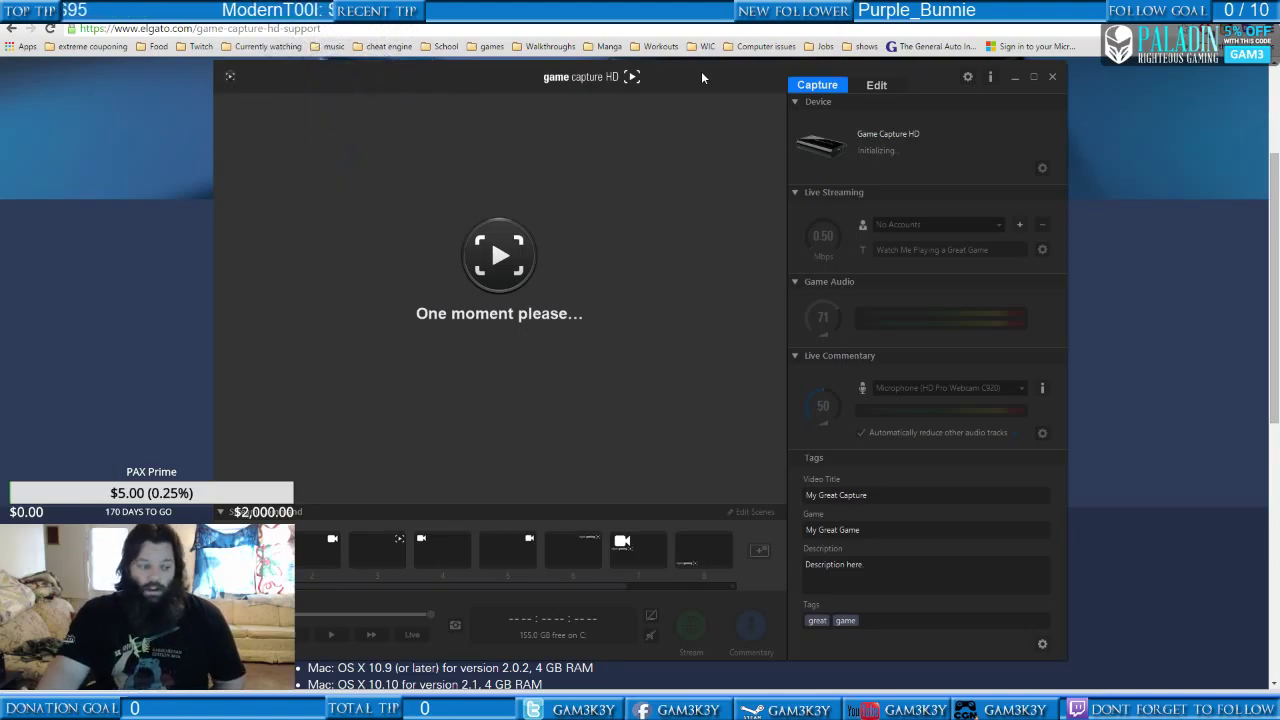
- Reposition the Game Capture HD window a few times, then close it with Alt+F4
{"action": "left_click_drag", "start_coordinate": [695, 91], "coordinate": [757, 95]}
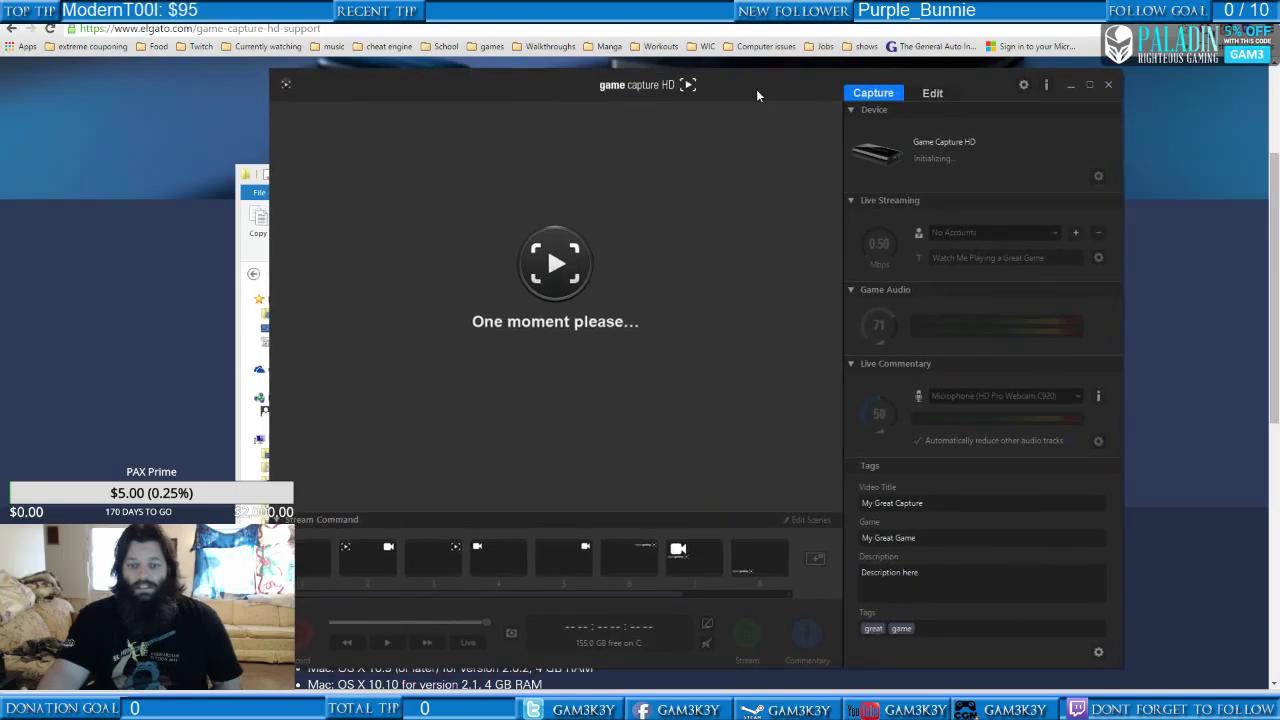
{"action": "left_click_drag", "start_coordinate": [757, 93], "coordinate": [848, 90]}
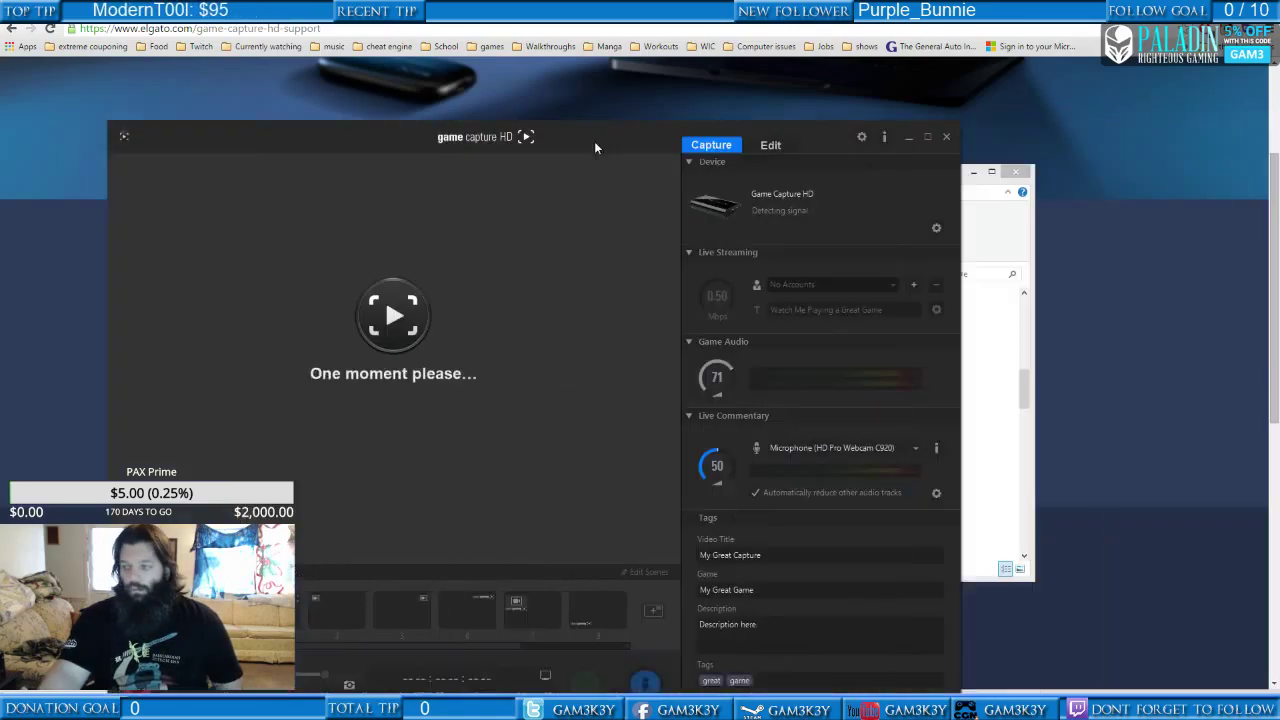
{"action": "left_click_drag", "start_coordinate": [594, 141], "coordinate": [823, 88]}
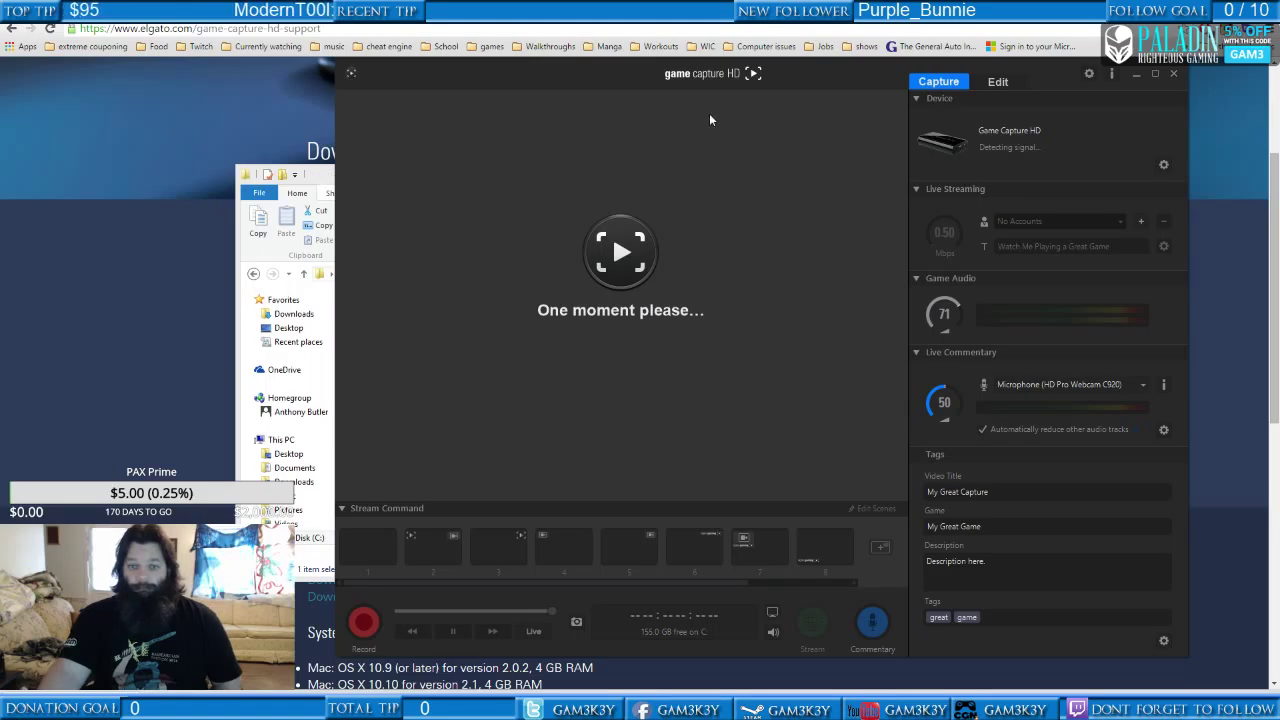
{"action": "key", "text": "alt+F4"}
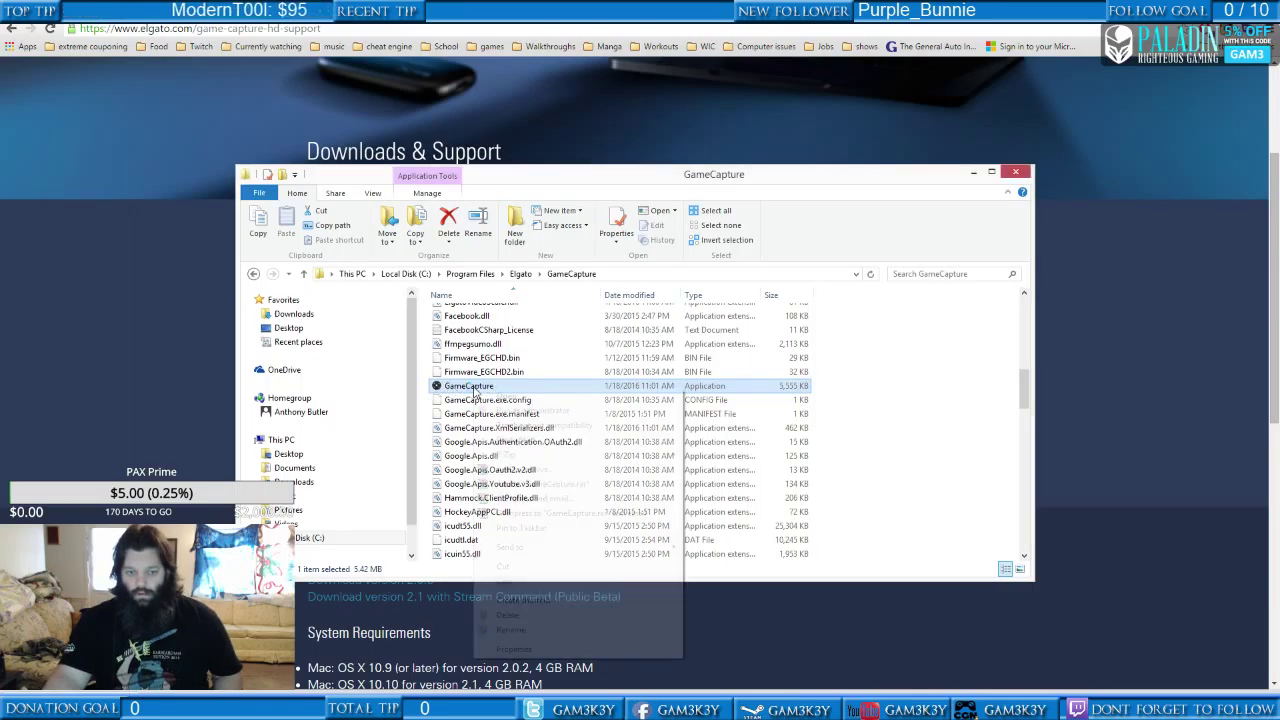
- Create a desktop shortcut for GameCapture, then close the GameCapture folder window
{"action": "right_click", "coordinate": [475, 389]}
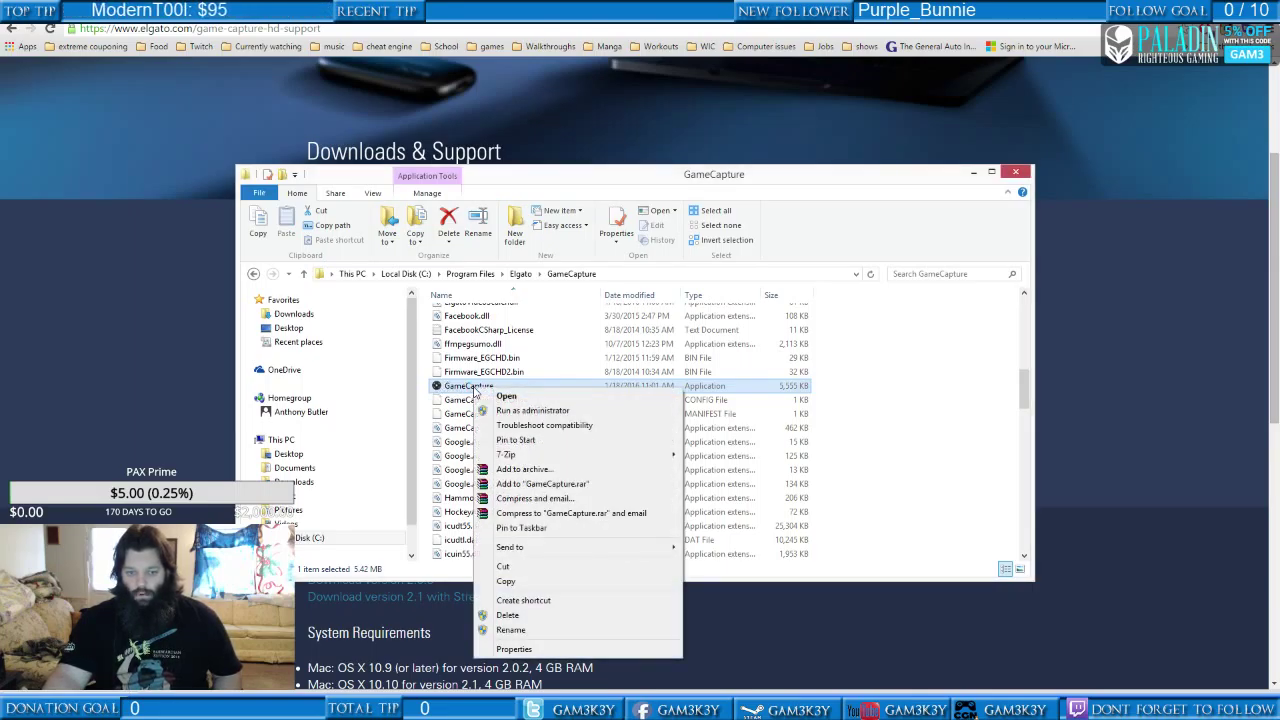
{"action": "left_click", "coordinate": [546, 600]}
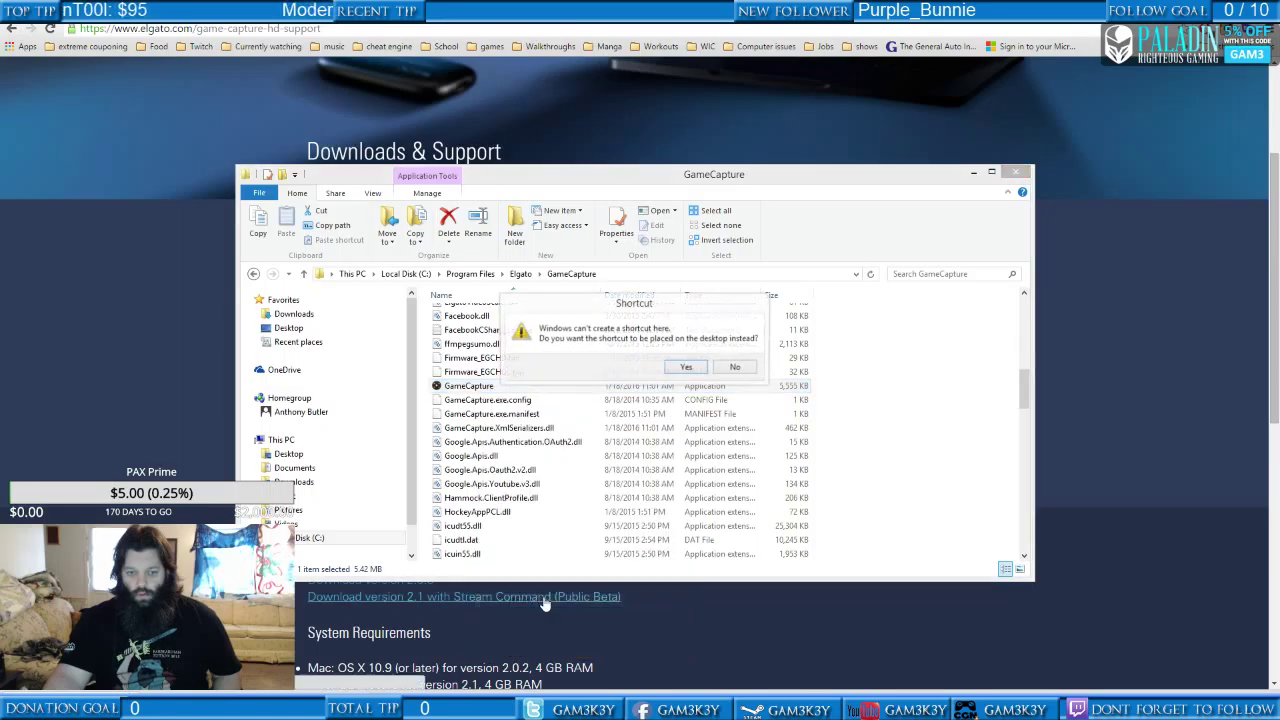
{"action": "left_click", "coordinate": [687, 368]}
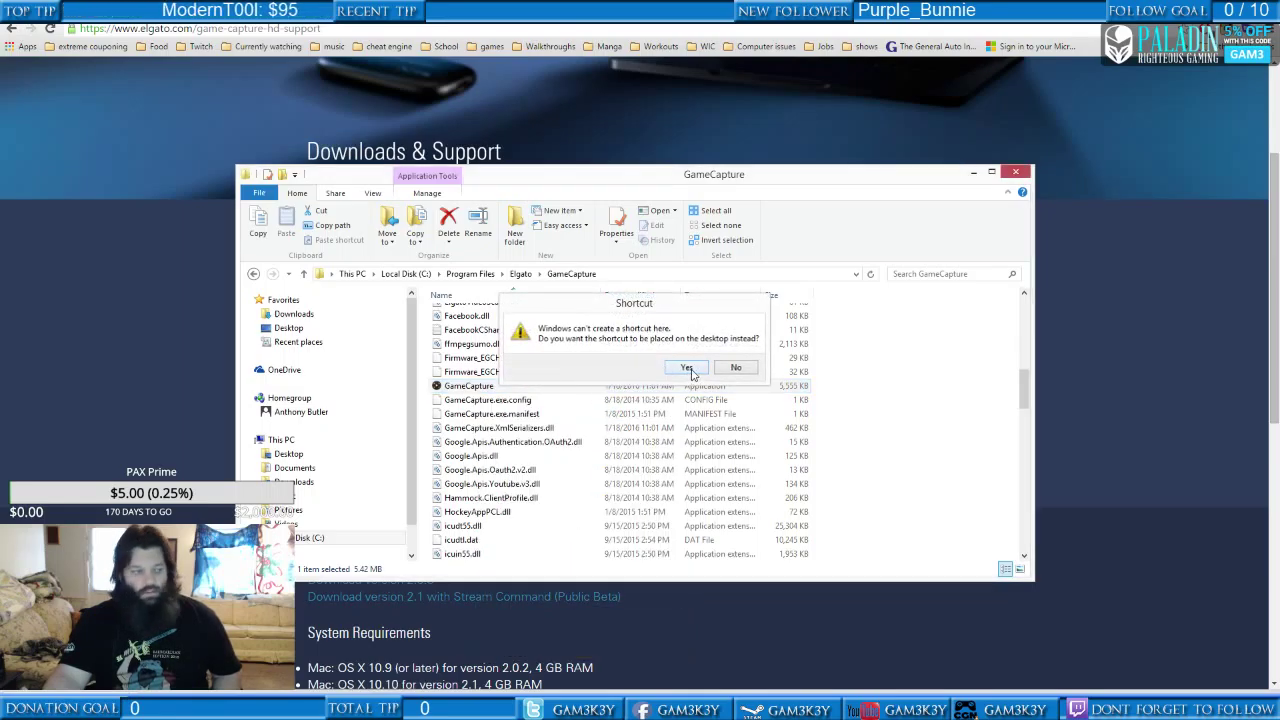
{"action": "left_click", "coordinate": [1018, 173]}
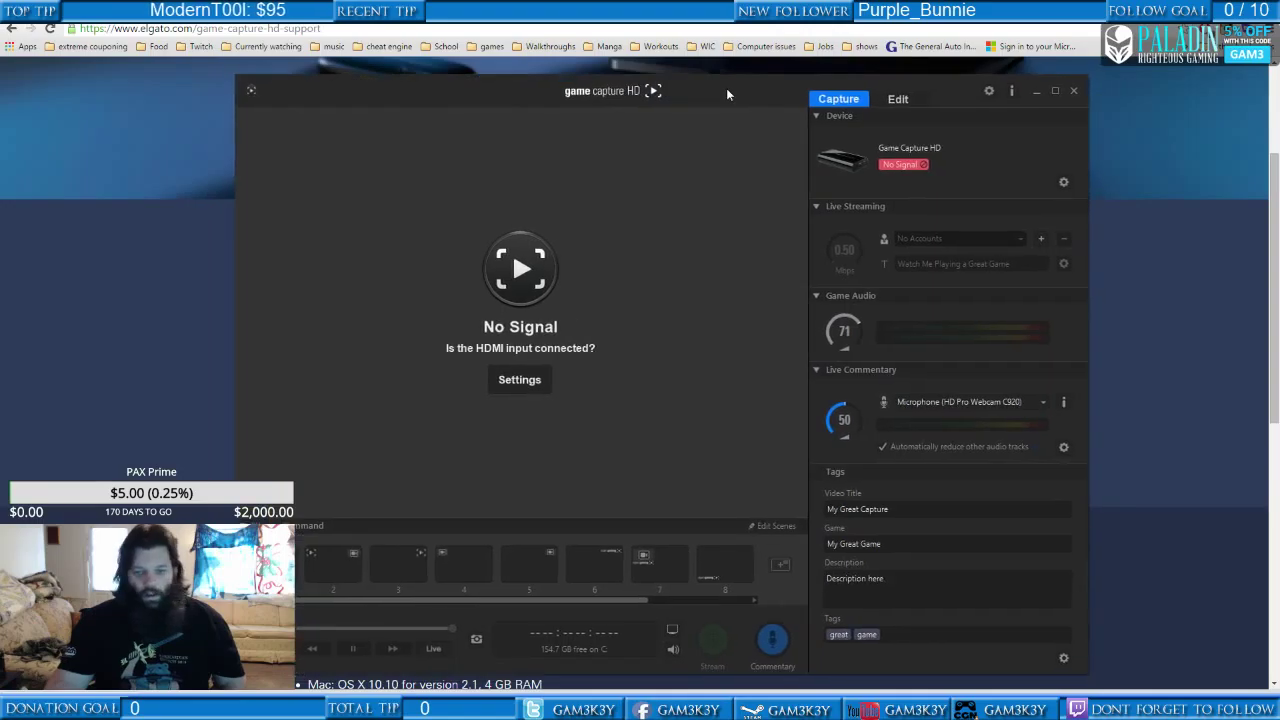
- Nudge the reopened Game Capture HD window slightly left
{"action": "left_click_drag", "start_coordinate": [726, 88], "coordinate": [760, 79]}
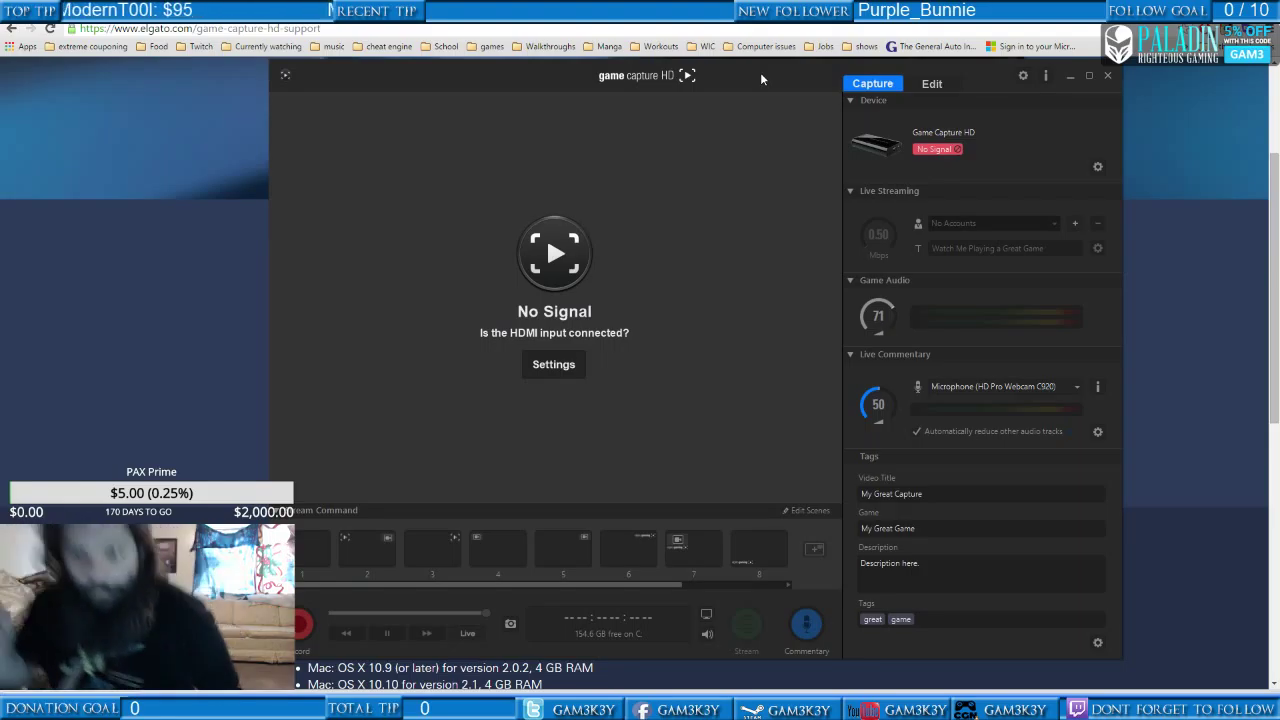
- In Capture settings, try Xbox One as the input device, then return it to Other
{"action": "left_click", "coordinate": [1097, 167]}
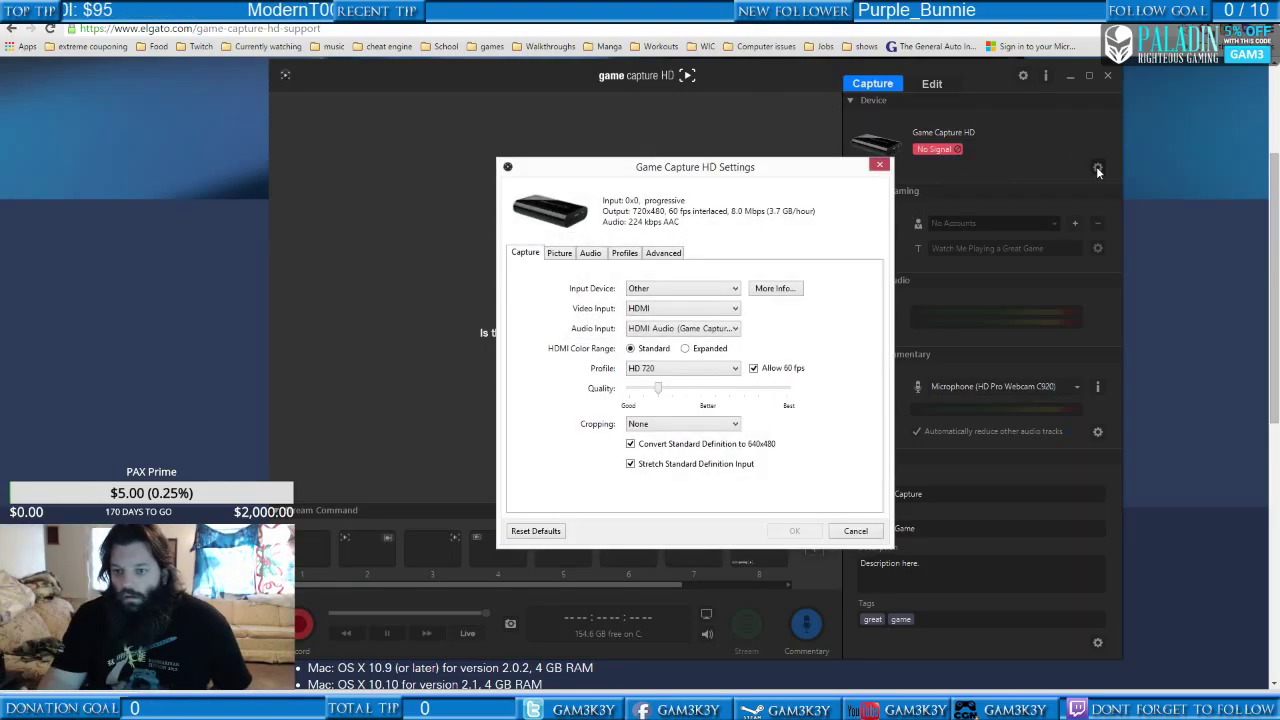
{"action": "left_click", "coordinate": [739, 289]}
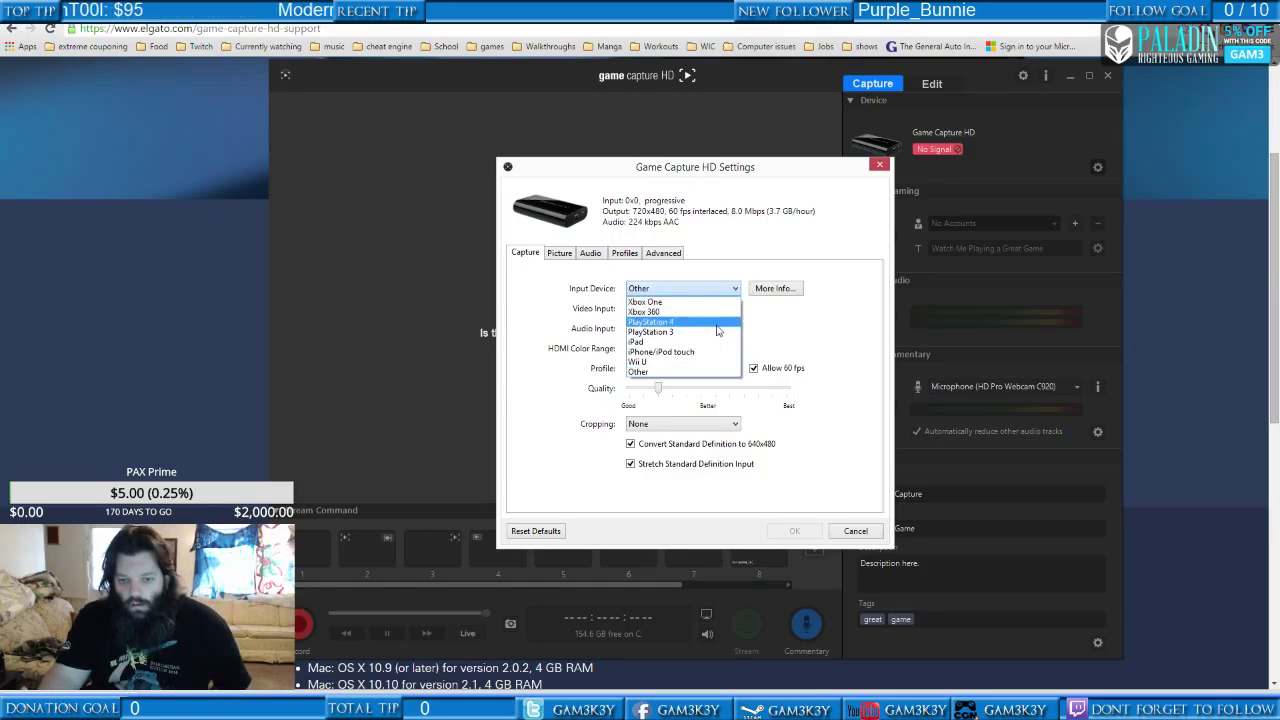
{"action": "left_click", "coordinate": [689, 302]}
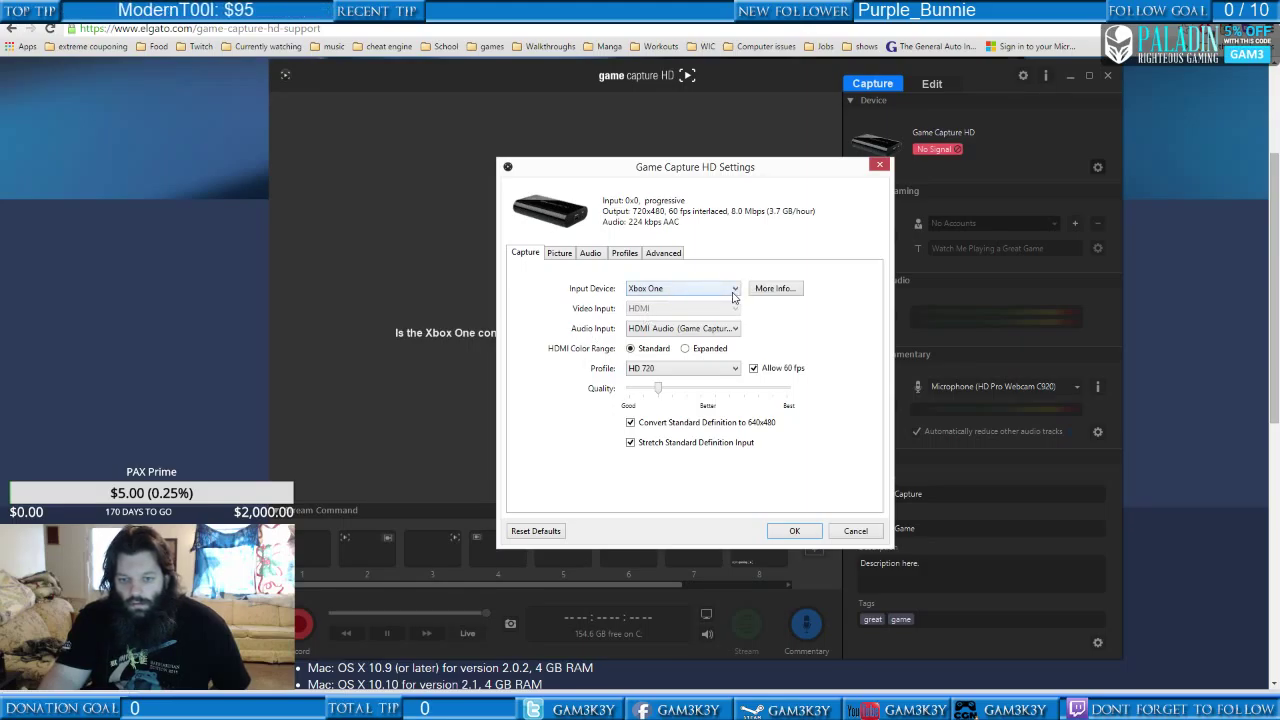
{"action": "left_click", "coordinate": [733, 292]}
{"action": "left_click", "coordinate": [675, 376]}
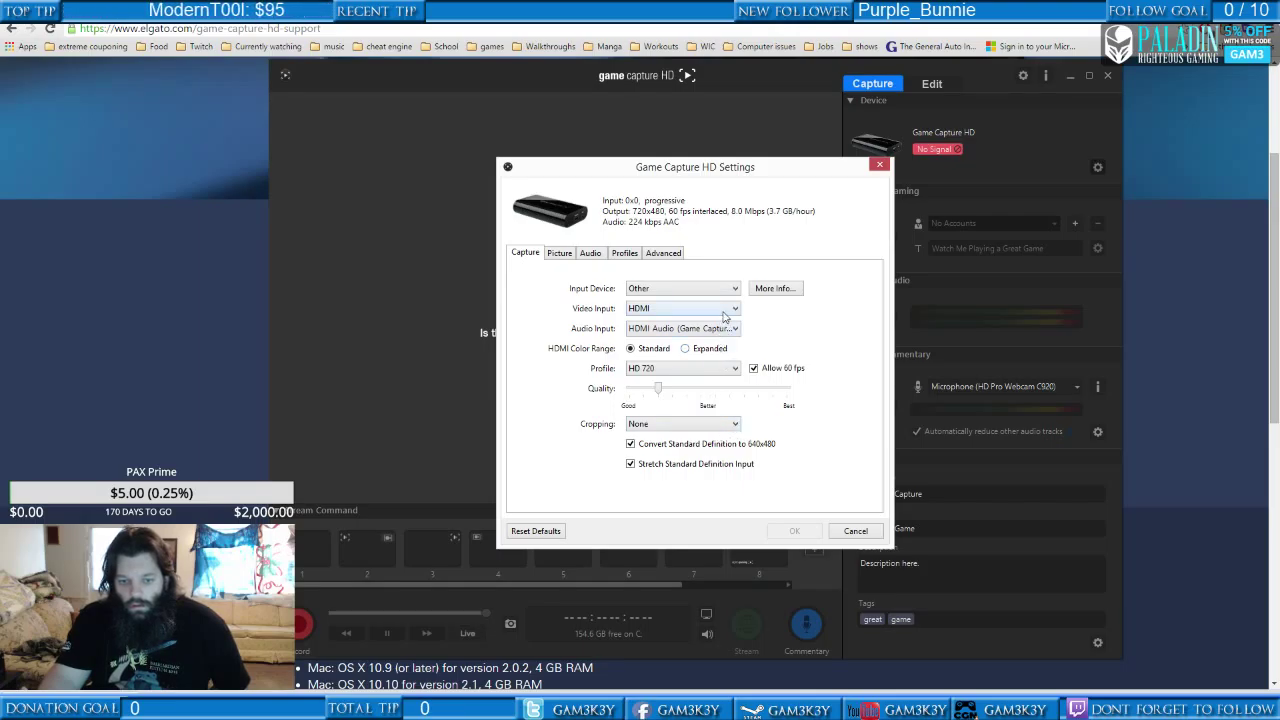
- Keep the HD 720 profile and set Cropping back to None after trying Overscan
{"action": "left_click", "coordinate": [729, 368]}
{"action": "left_click", "coordinate": [731, 368]}
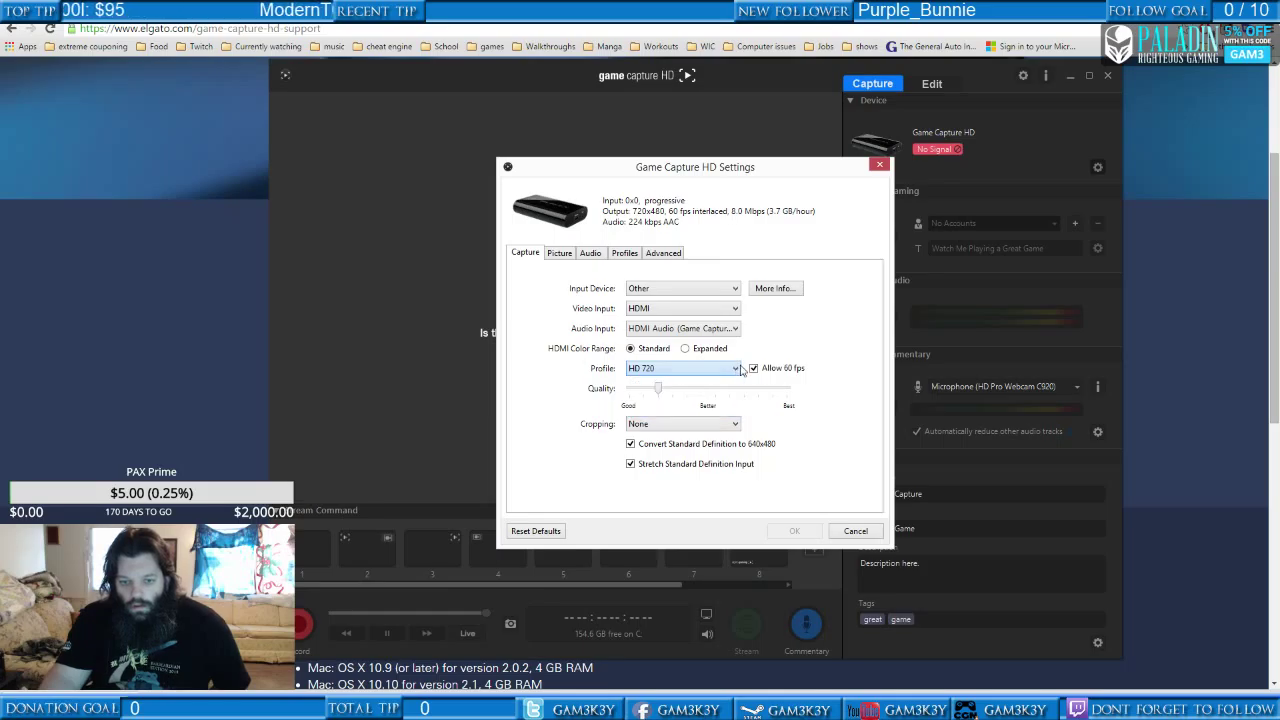
{"action": "left_click", "coordinate": [731, 424]}
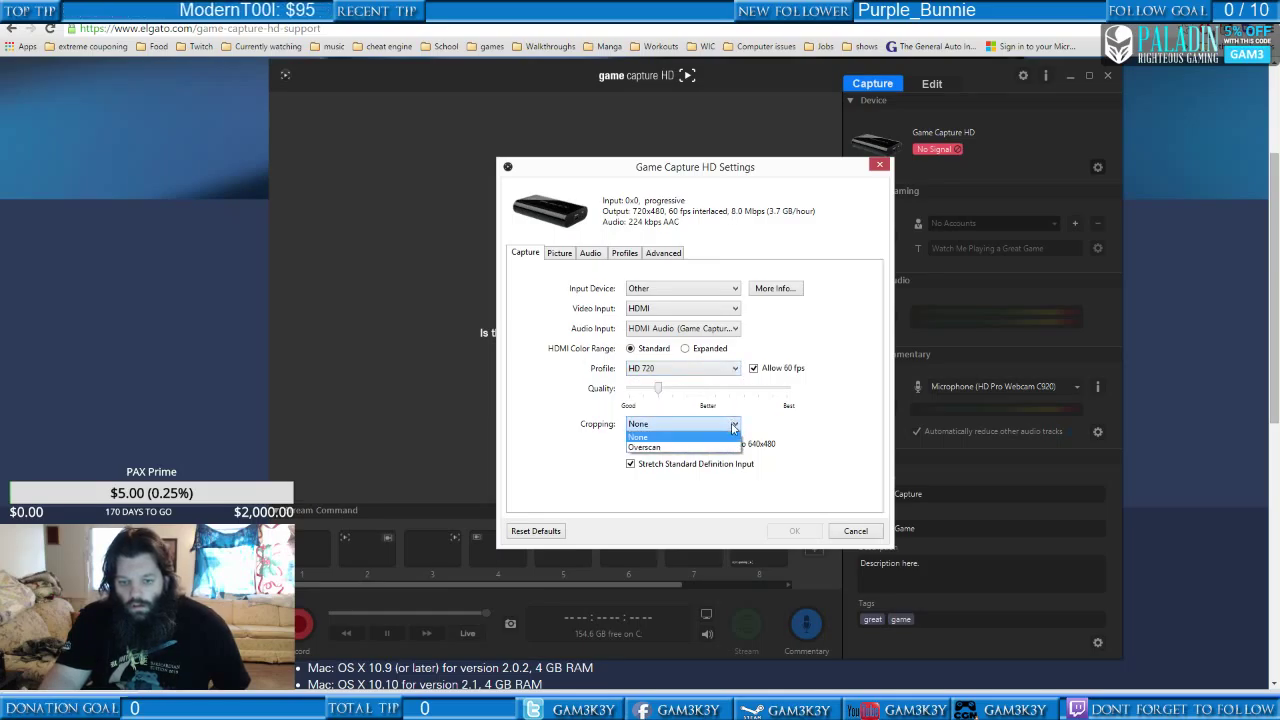
{"action": "left_click", "coordinate": [704, 448]}
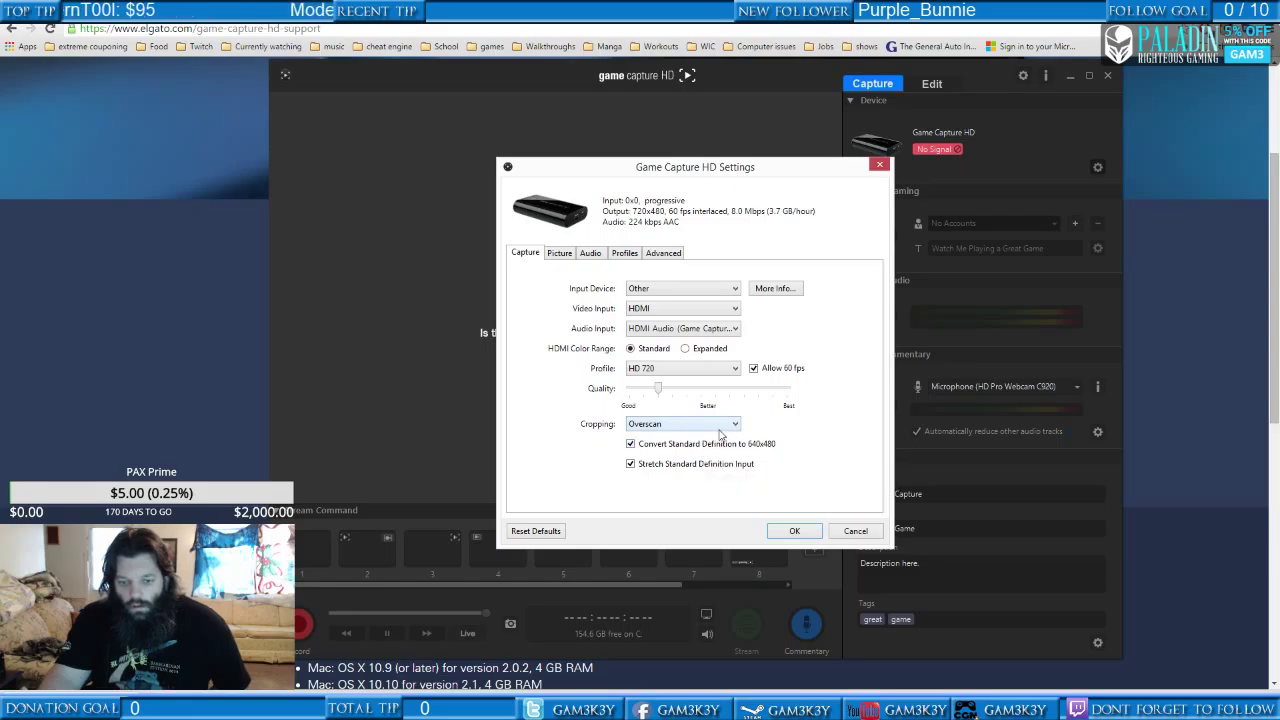
{"action": "left_click", "coordinate": [720, 430]}
{"action": "left_click", "coordinate": [698, 437]}
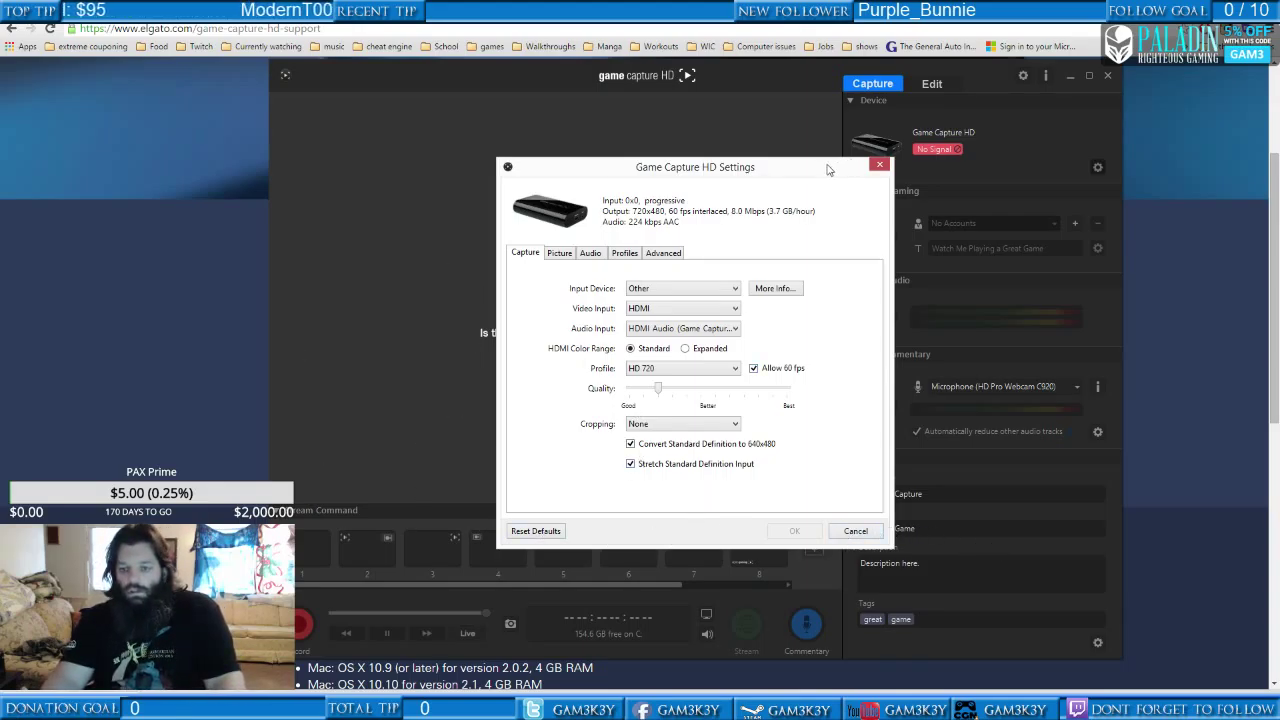
- Drag the Settings window left and show the Picture tab's Brightness, Contrast, Saturation and Hue
{"action": "left_click_drag", "start_coordinate": [815, 175], "coordinate": [777, 175]}
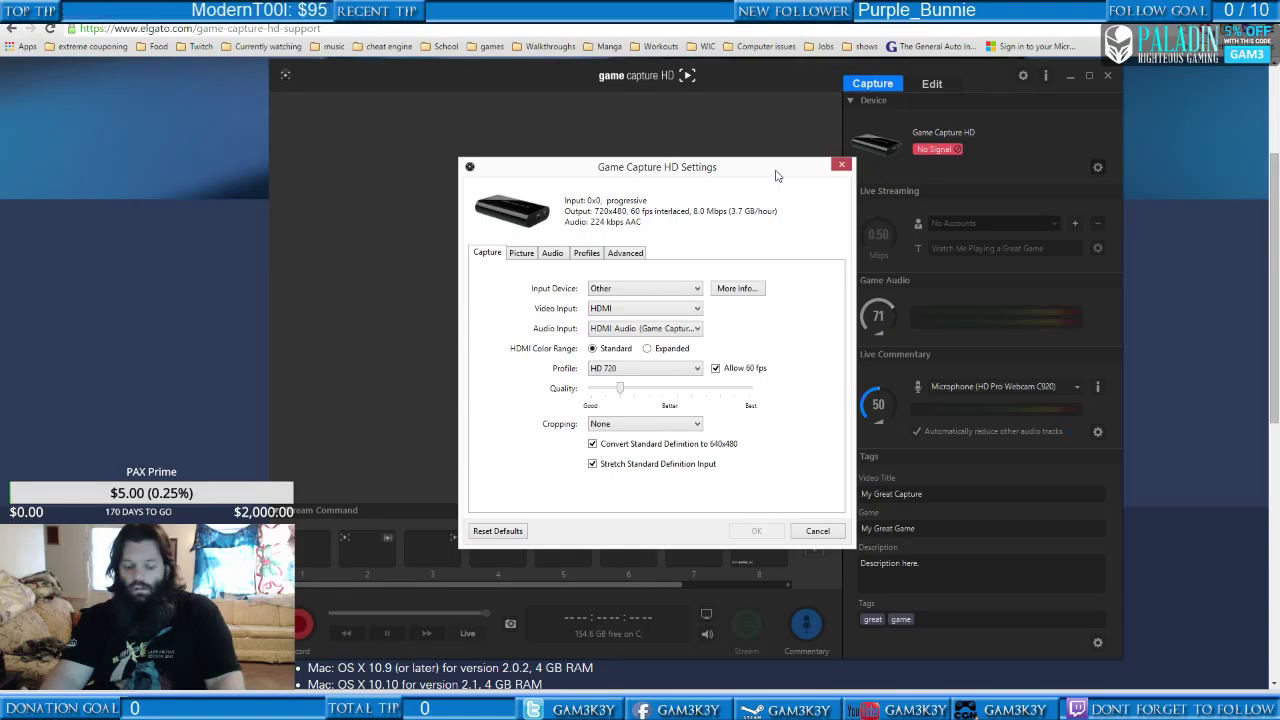
{"action": "left_click_drag", "start_coordinate": [777, 176], "coordinate": [410, 173]}
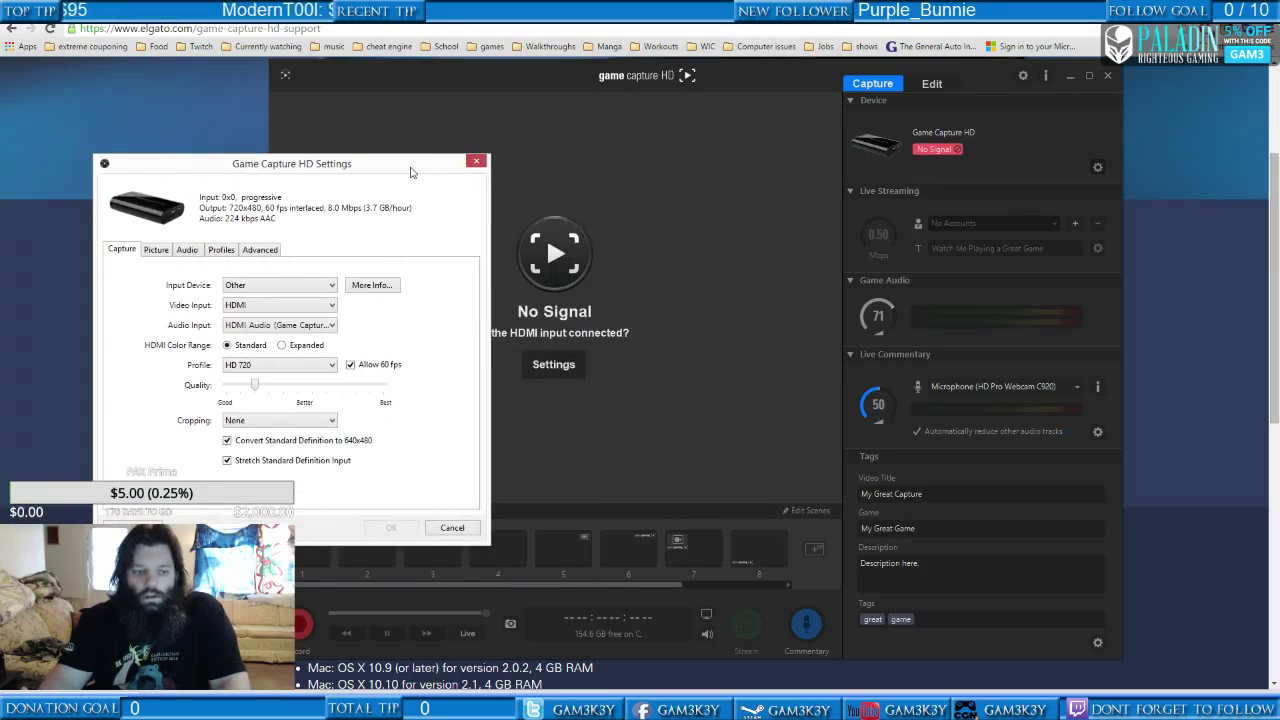
{"action": "left_click", "coordinate": [165, 252]}
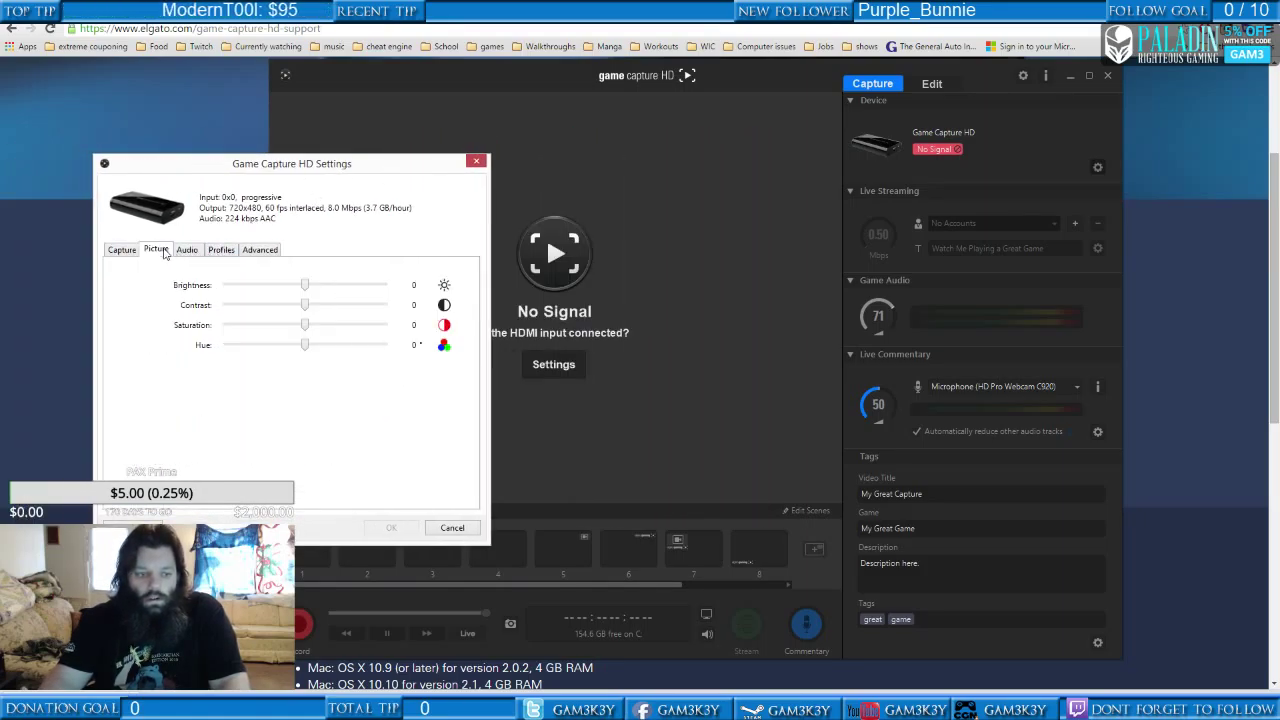
- Check TV Compatibility 2 on the Advanced tab, return to Capture, and cancel the dialog
{"action": "left_click", "coordinate": [280, 250]}
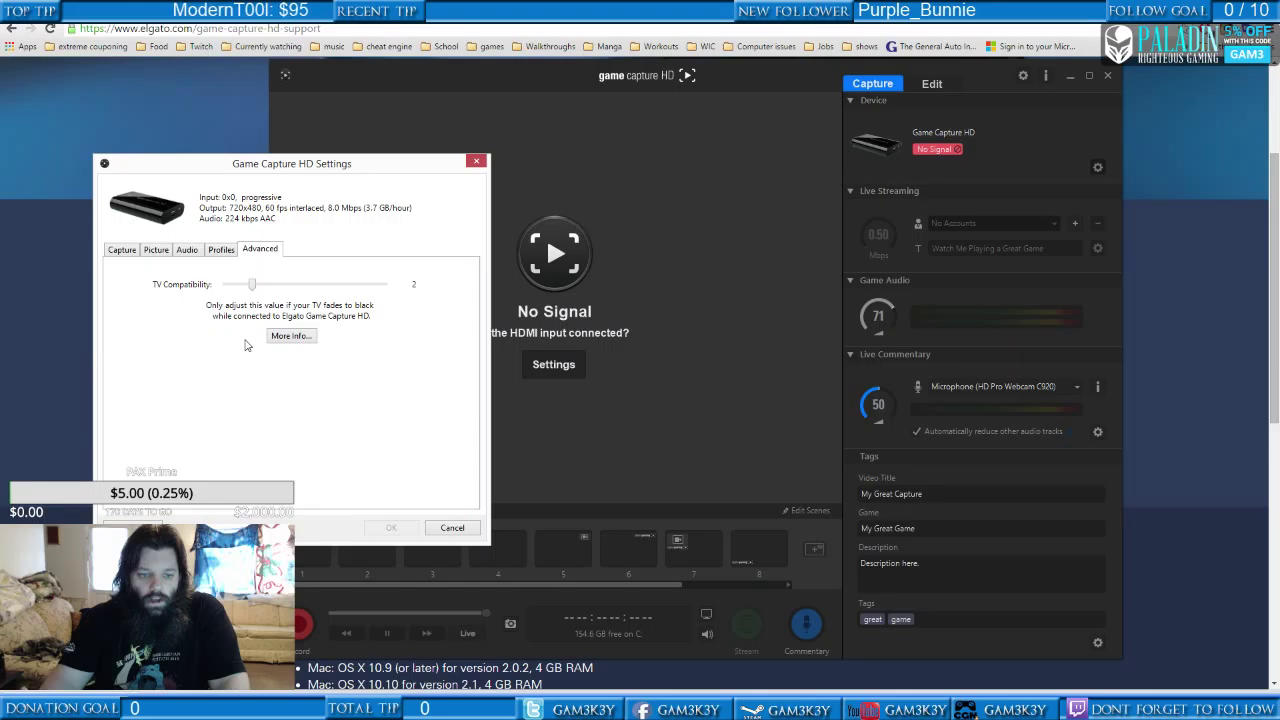
{"action": "left_click", "coordinate": [124, 252]}
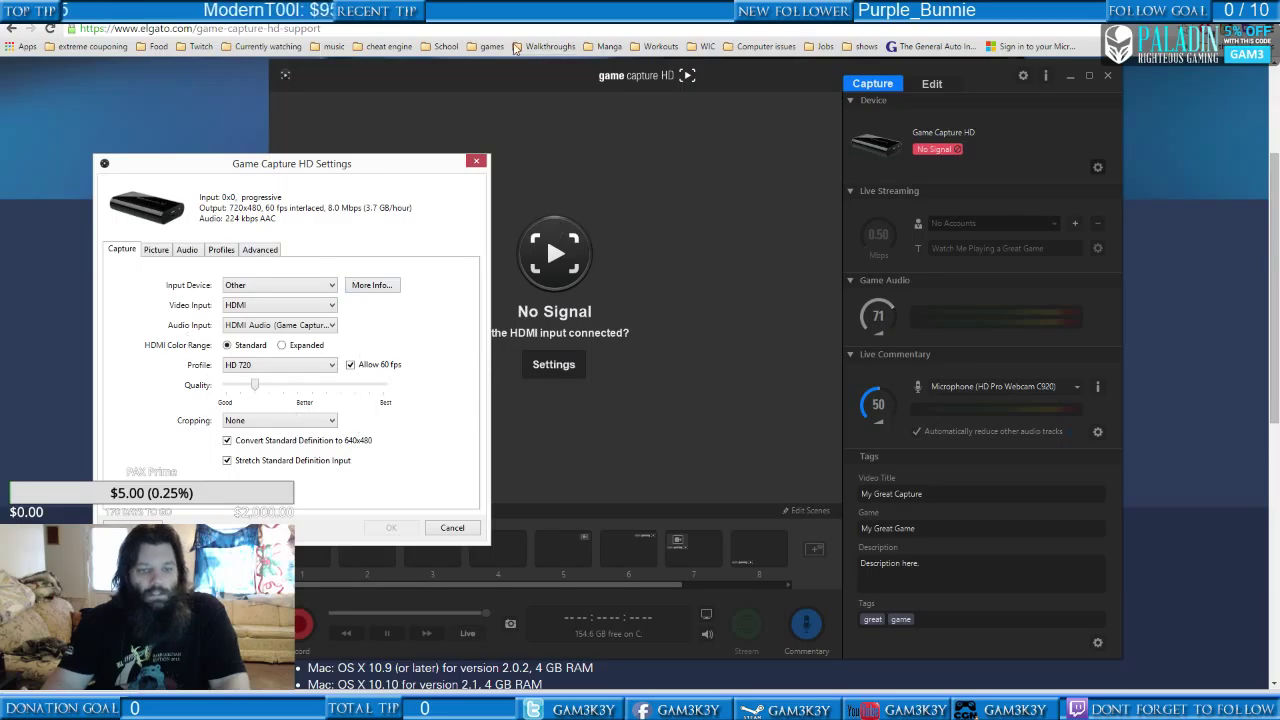
{"action": "left_click", "coordinate": [459, 153]}
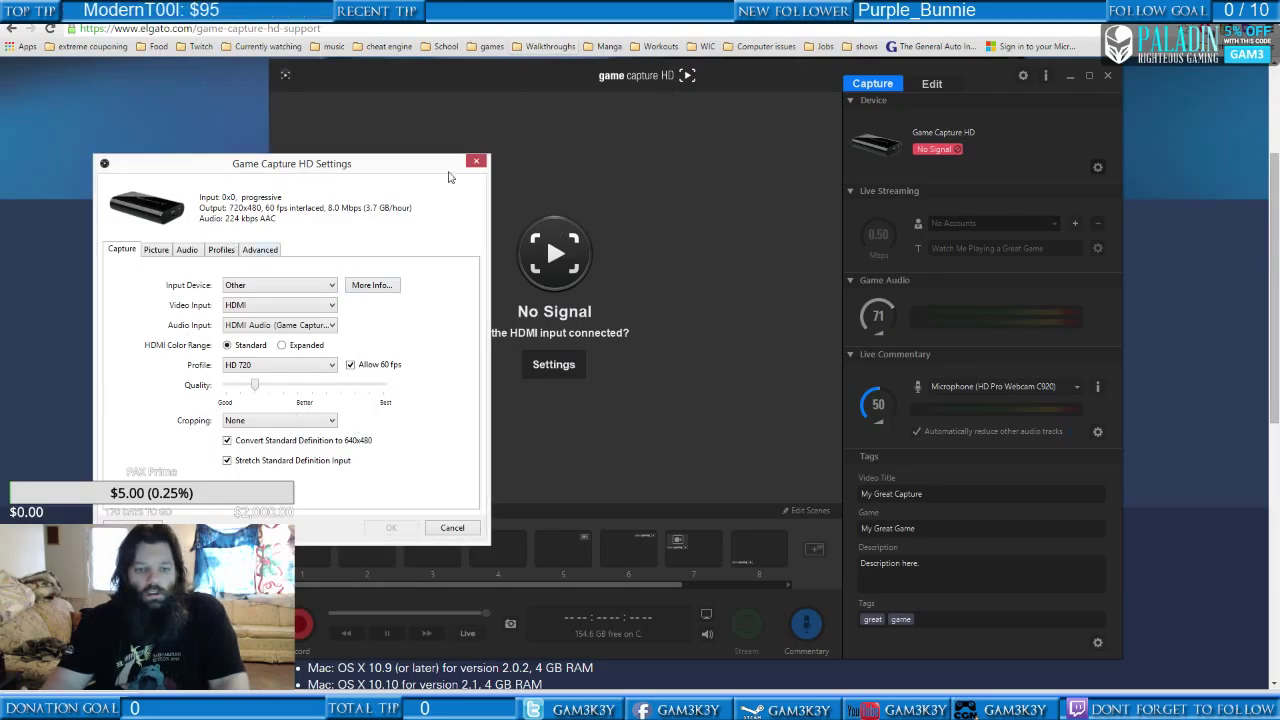
{"action": "left_click", "coordinate": [452, 528]}
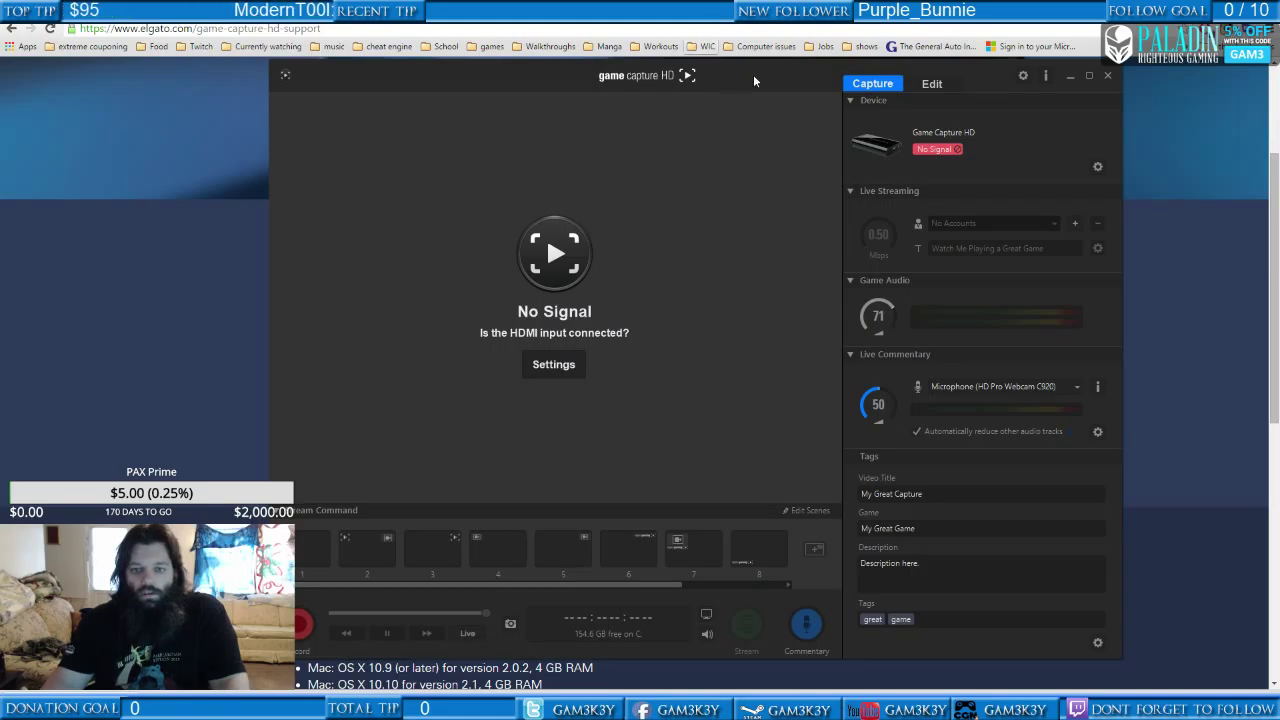